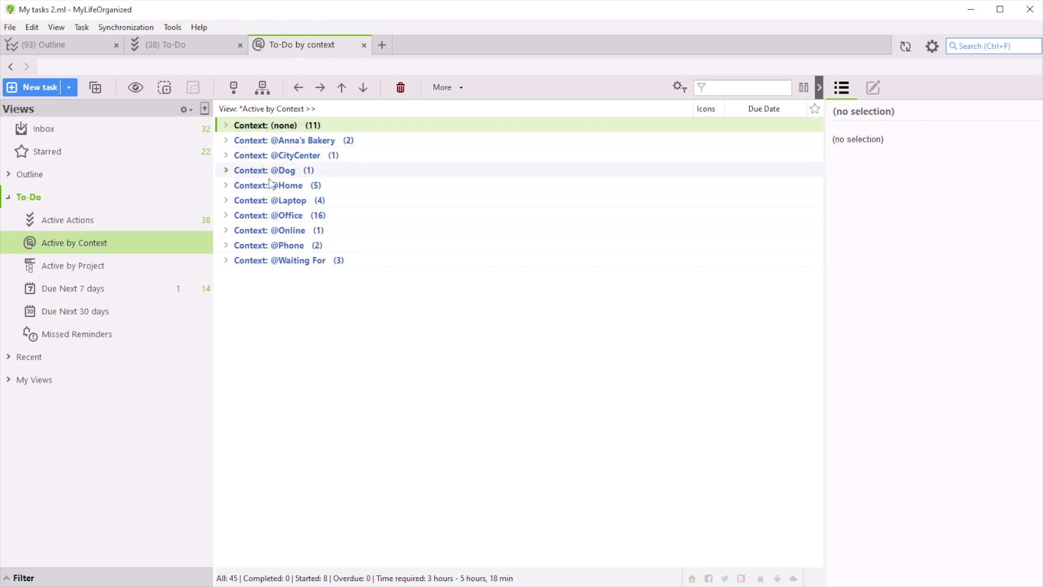
left_click(226, 215)
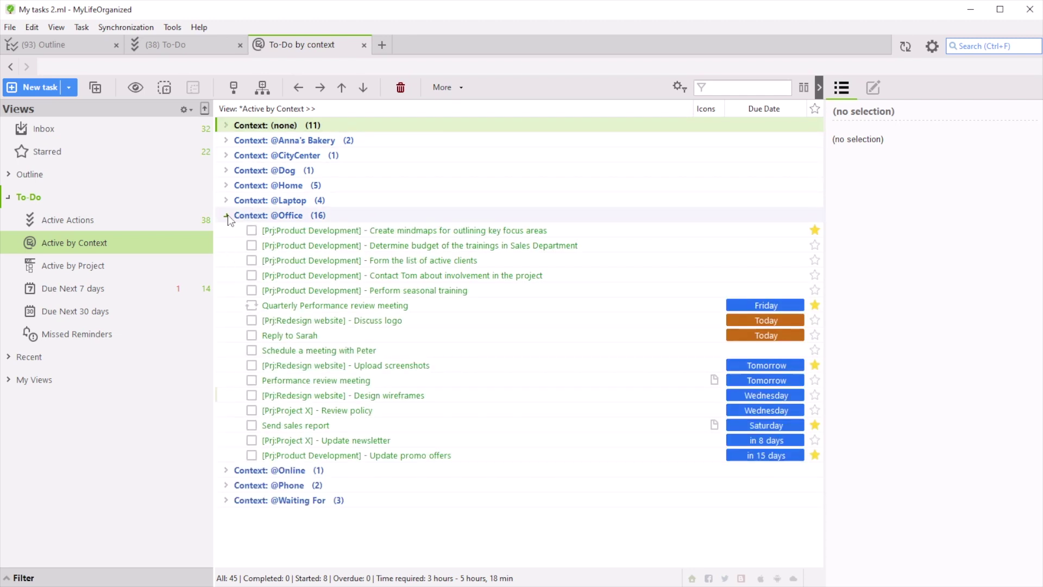
left_click(227, 215)
left_click(225, 185)
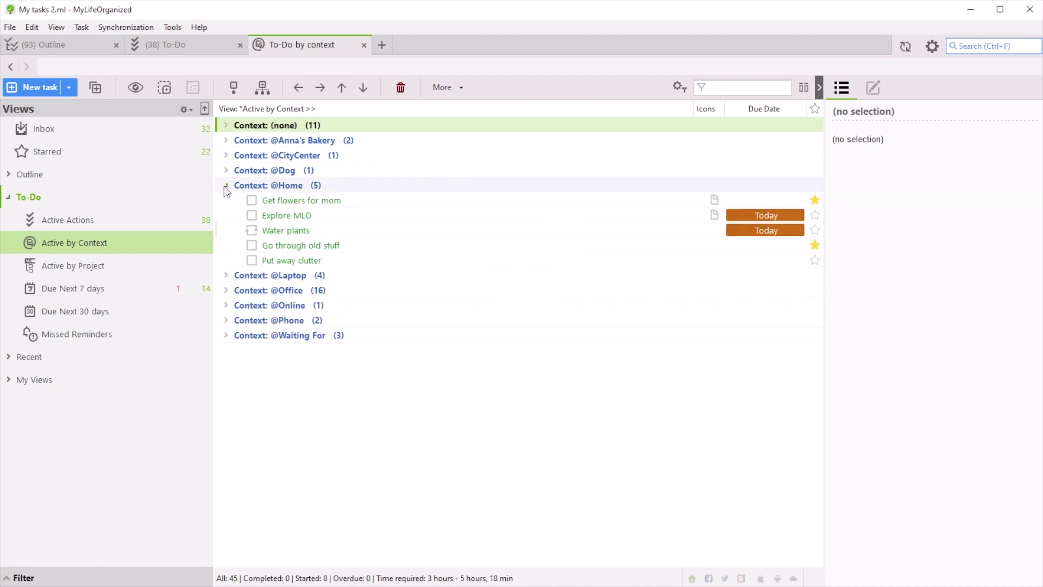
left_click(225, 186)
left_click(225, 260)
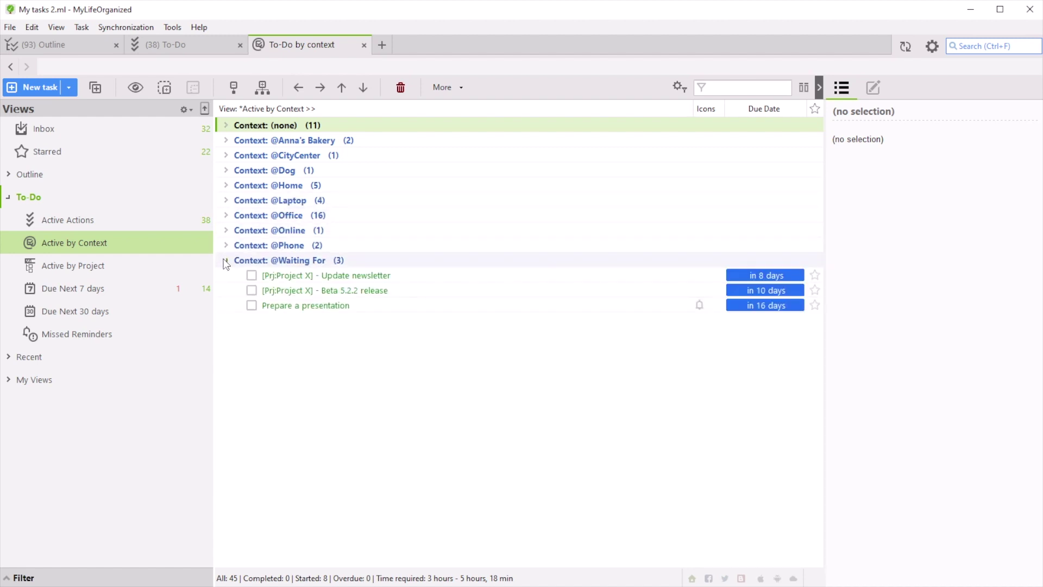
left_click(225, 261)
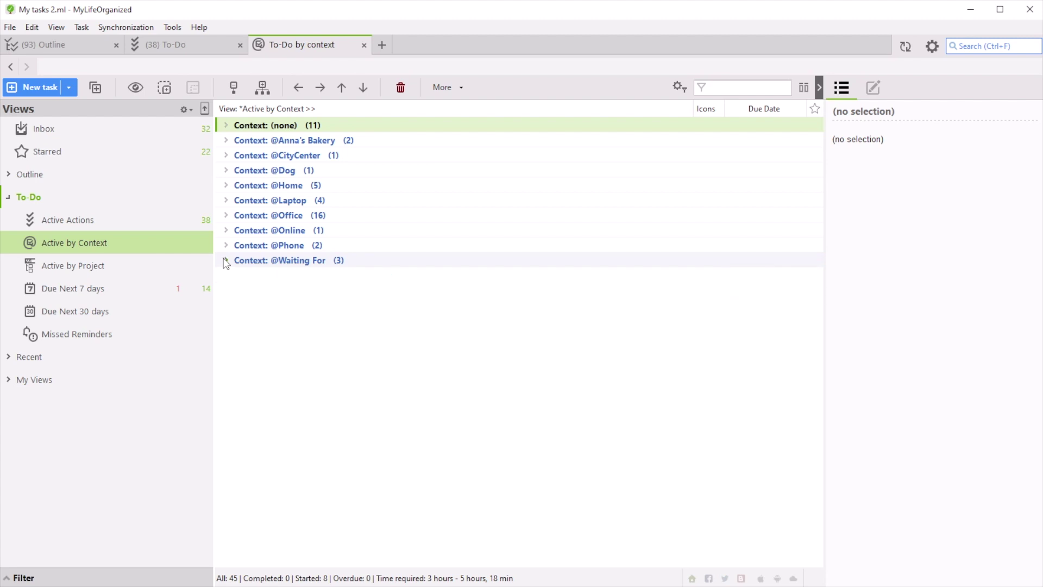
left_click(225, 126)
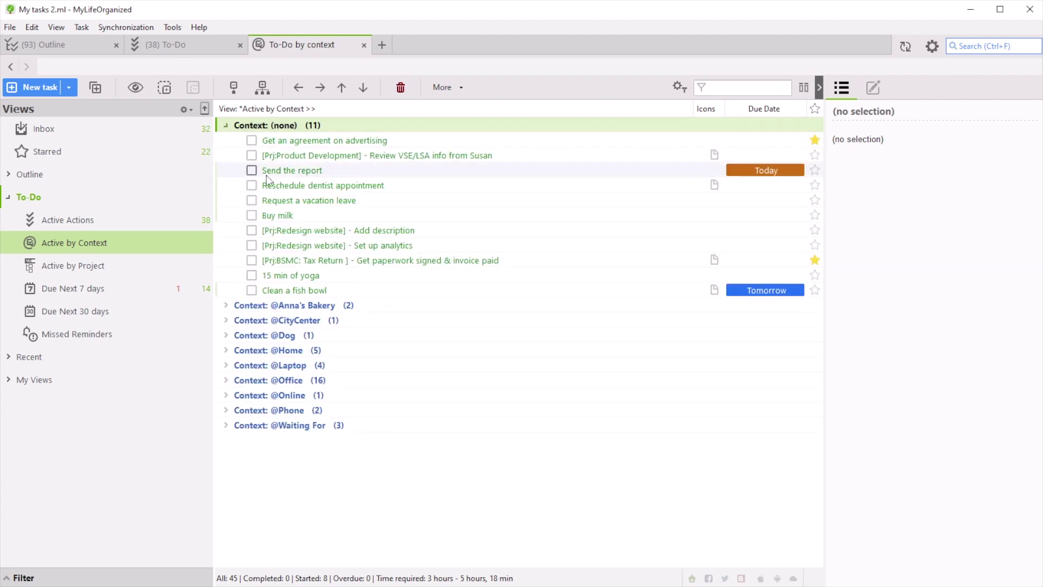
left_click(288, 216)
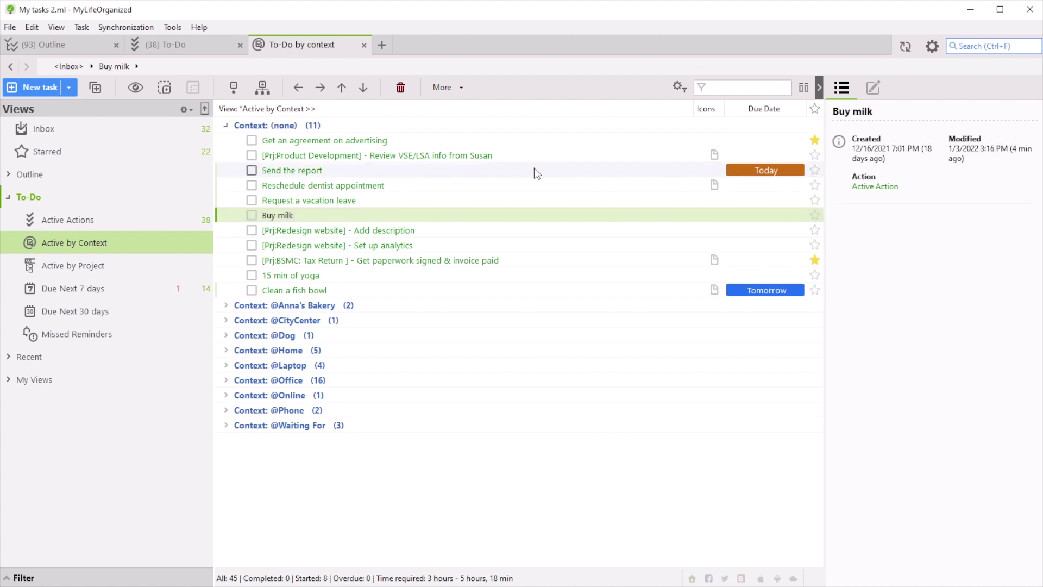
left_click(873, 88)
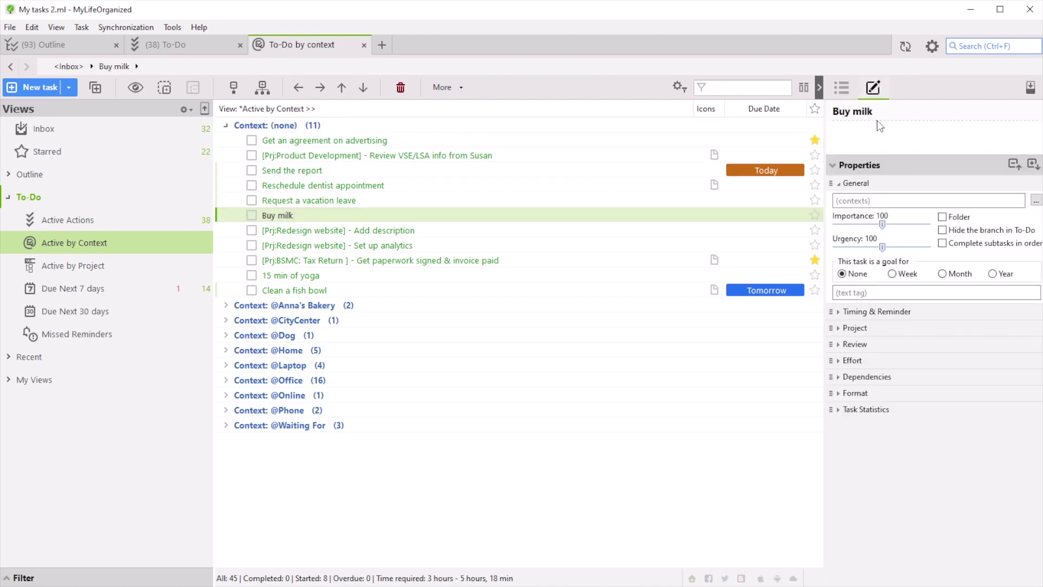
left_click(880, 201)
type("@Grocery Store;")
key("Return")
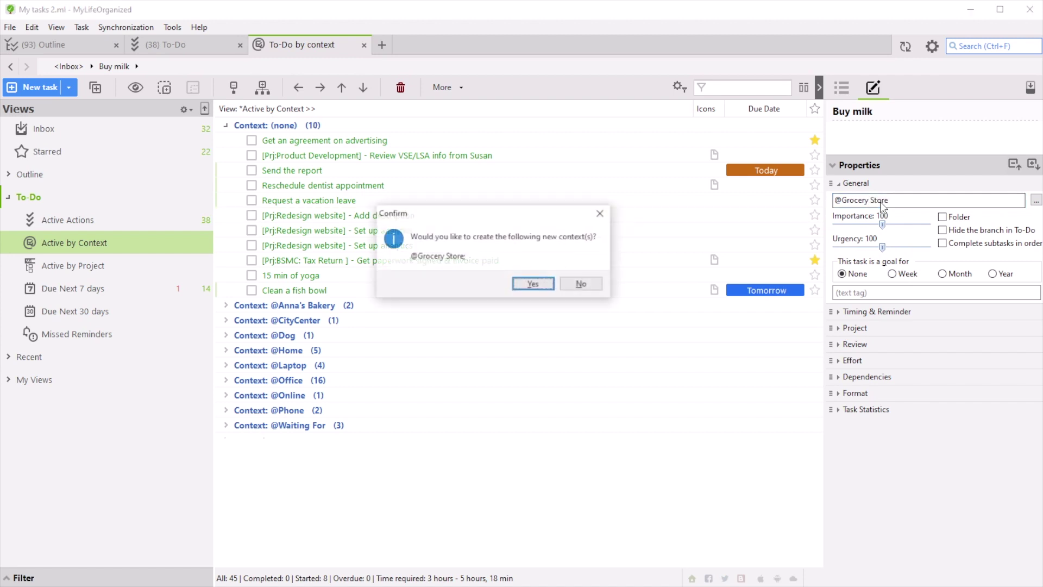
left_click(532, 284)
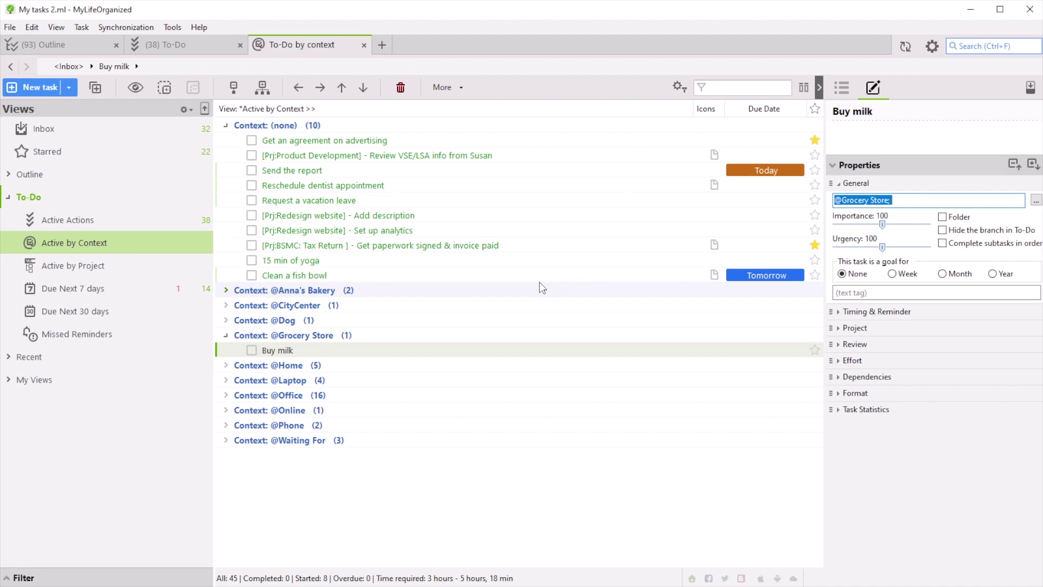
left_click(803, 88)
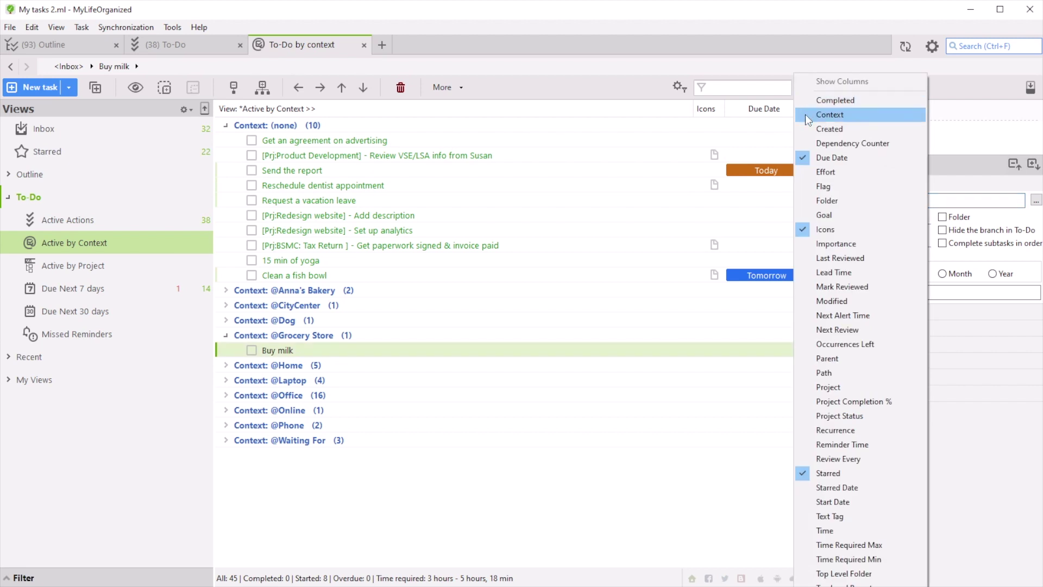
double_click(805, 114)
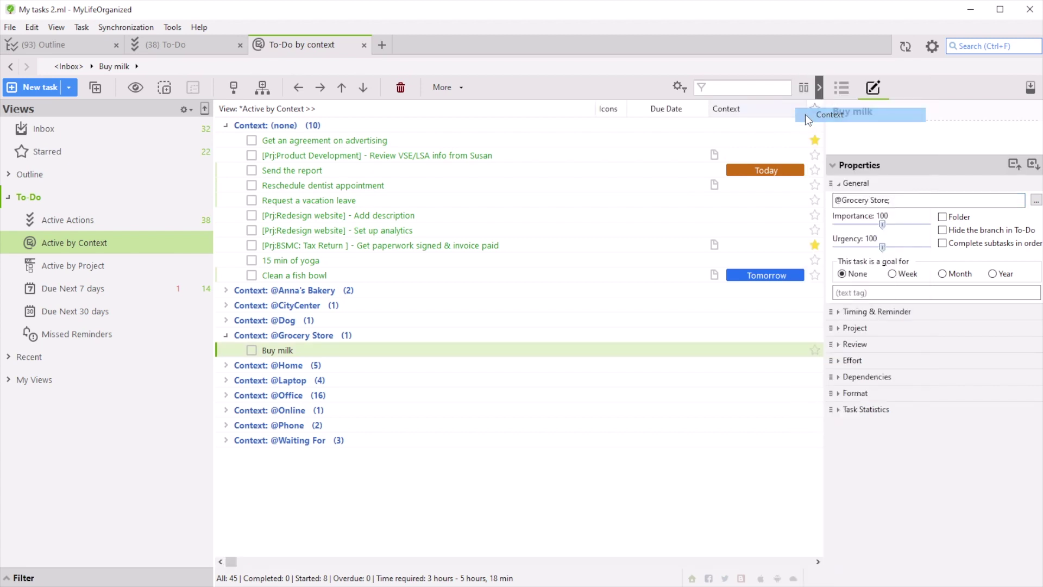
left_click(756, 276)
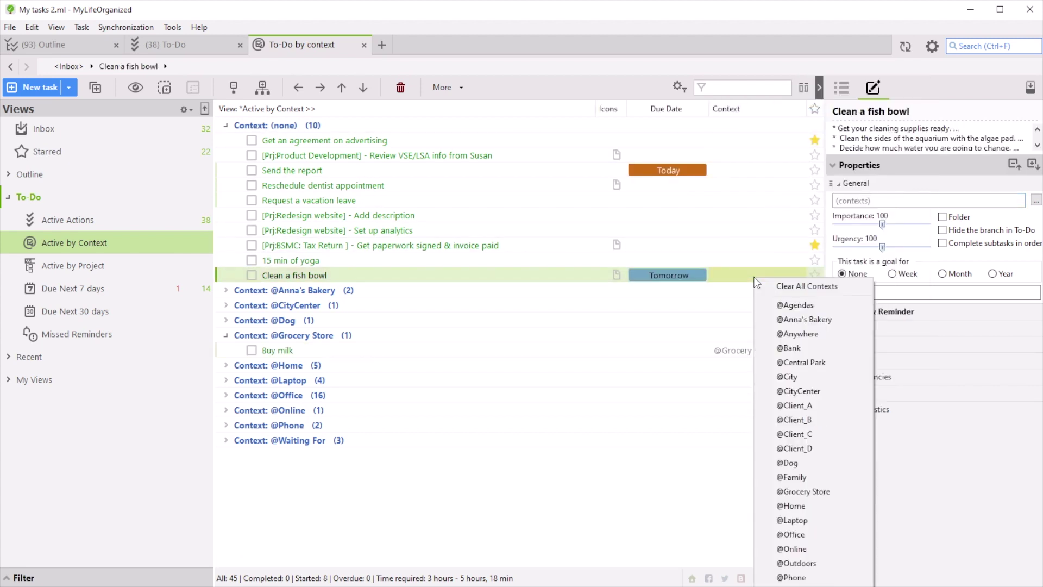
left_click(793, 505)
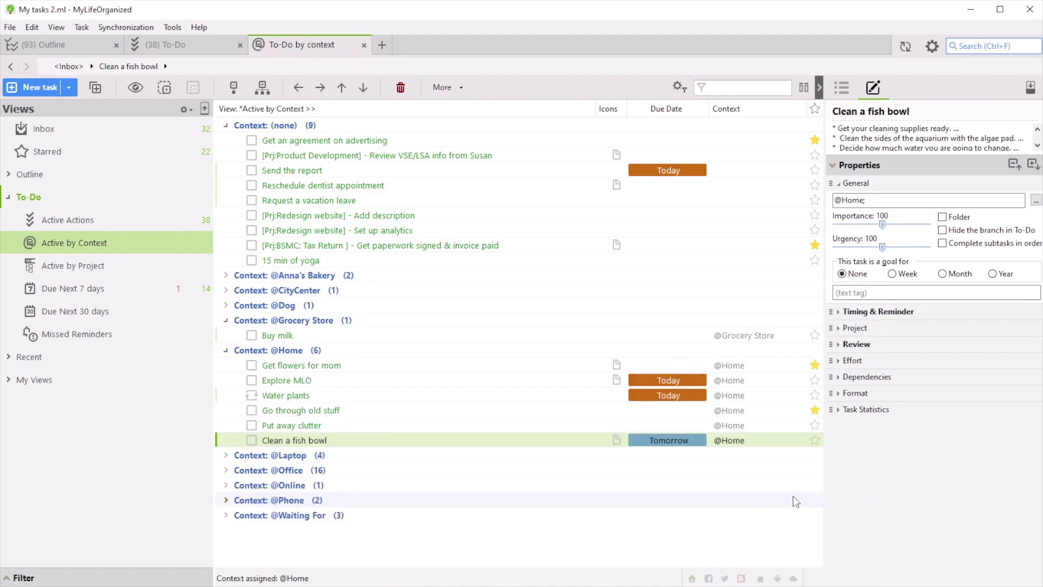
left_click(747, 201)
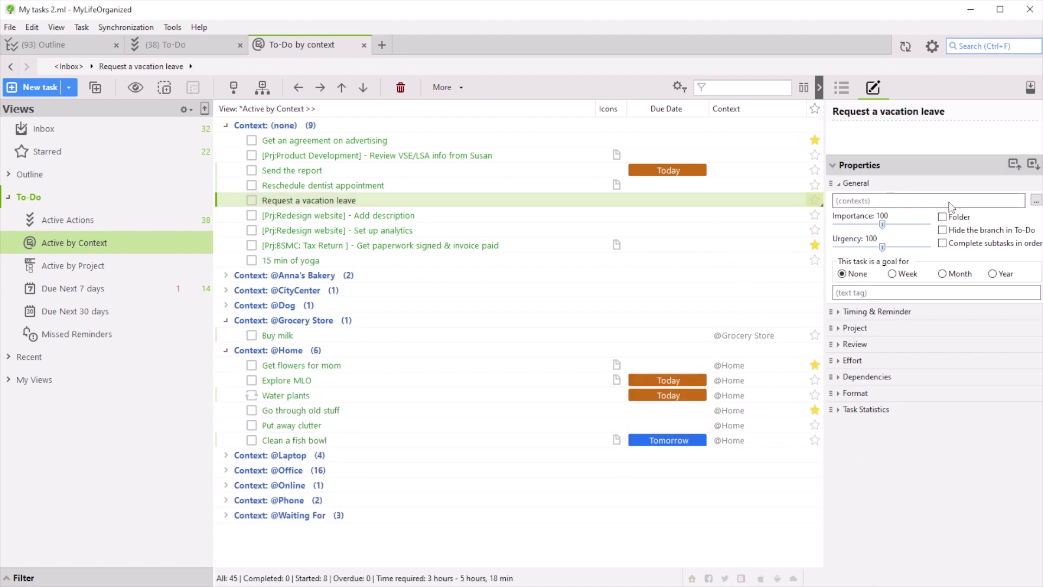
left_click(1036, 201)
key("ctrl+l")
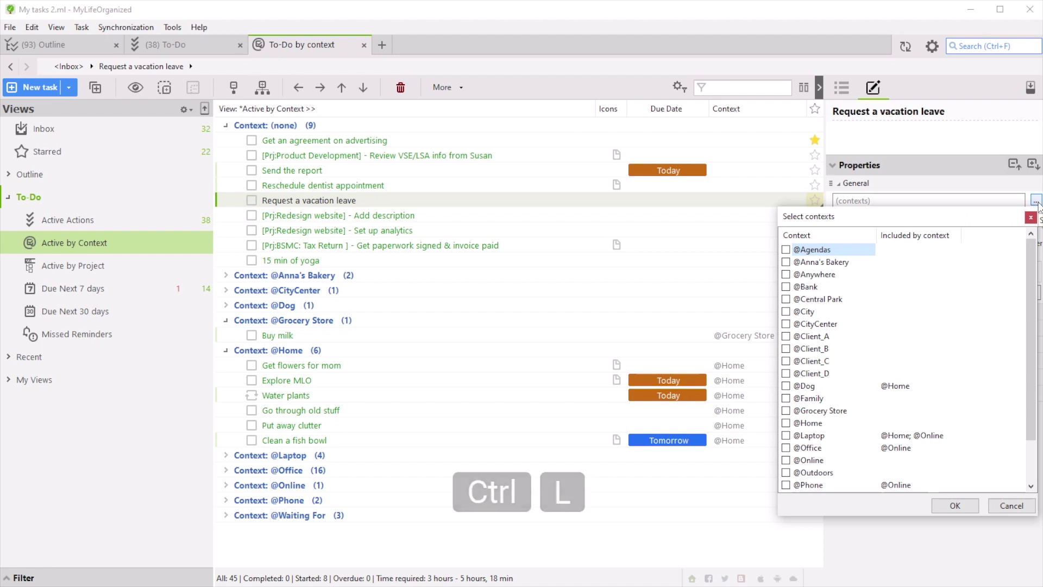
left_click(786, 435)
left_click(786, 448)
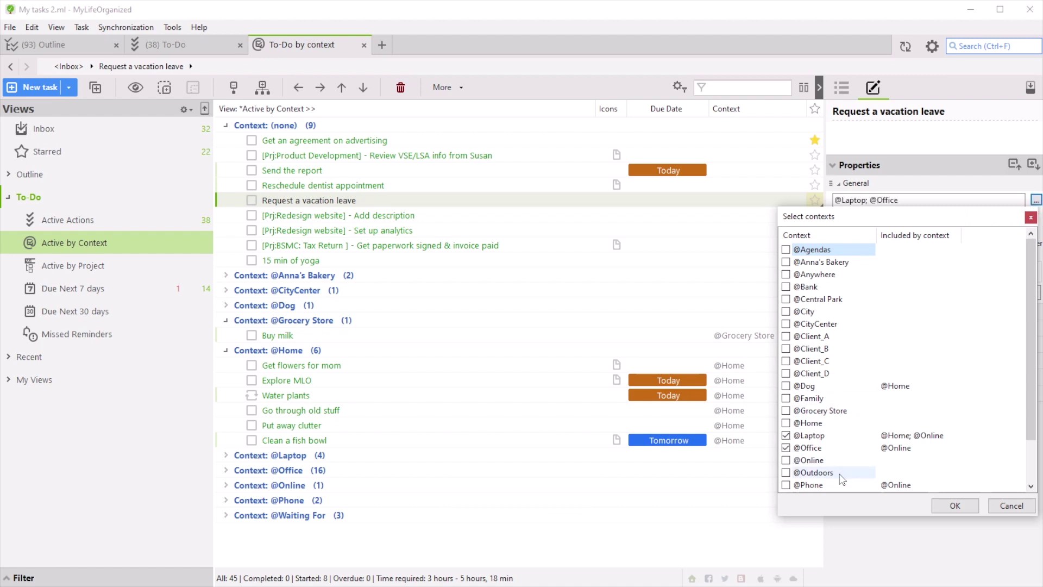
left_click(941, 508)
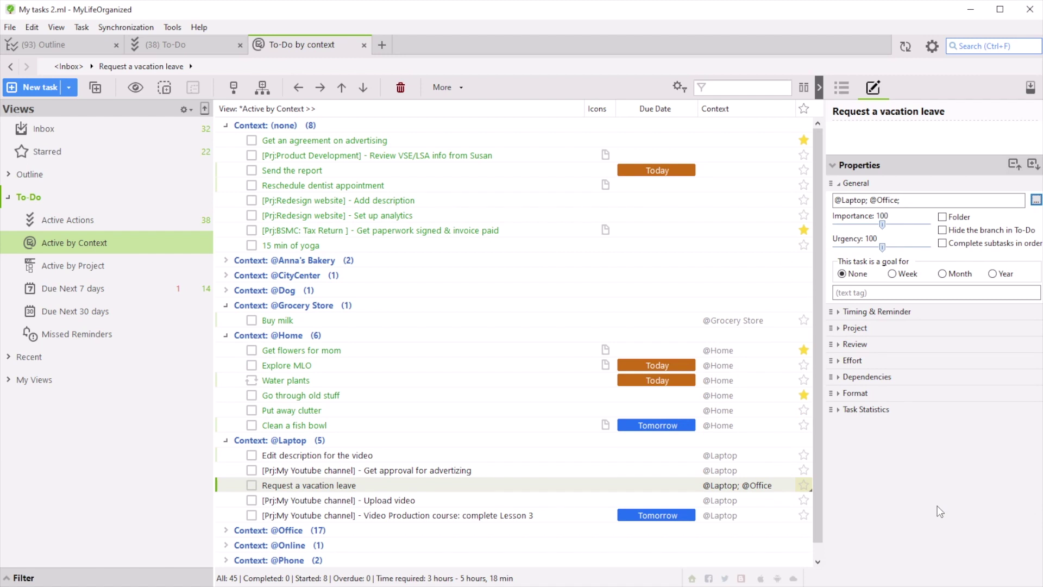
left_click(235, 88)
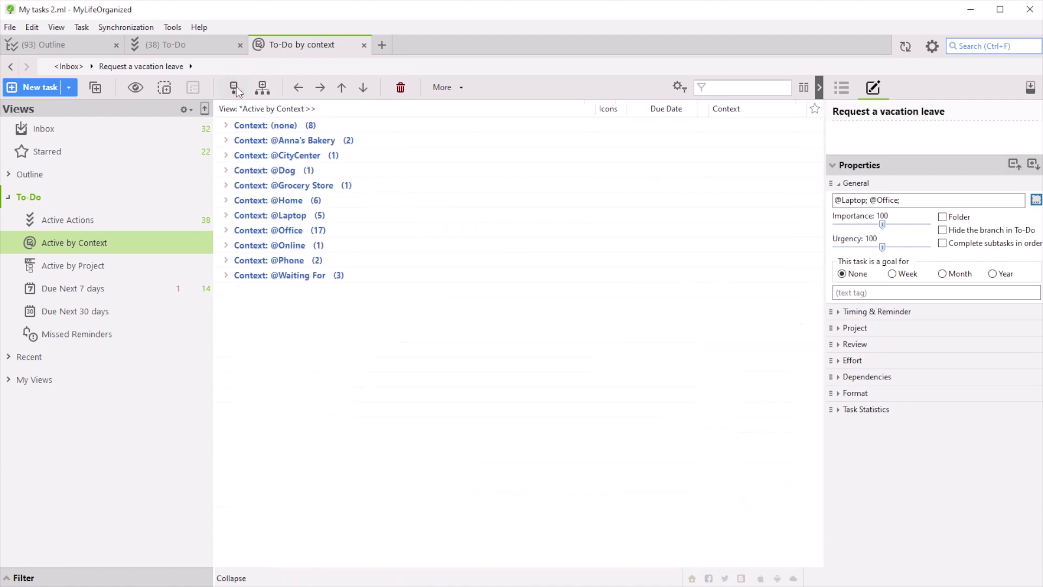
left_click(226, 125)
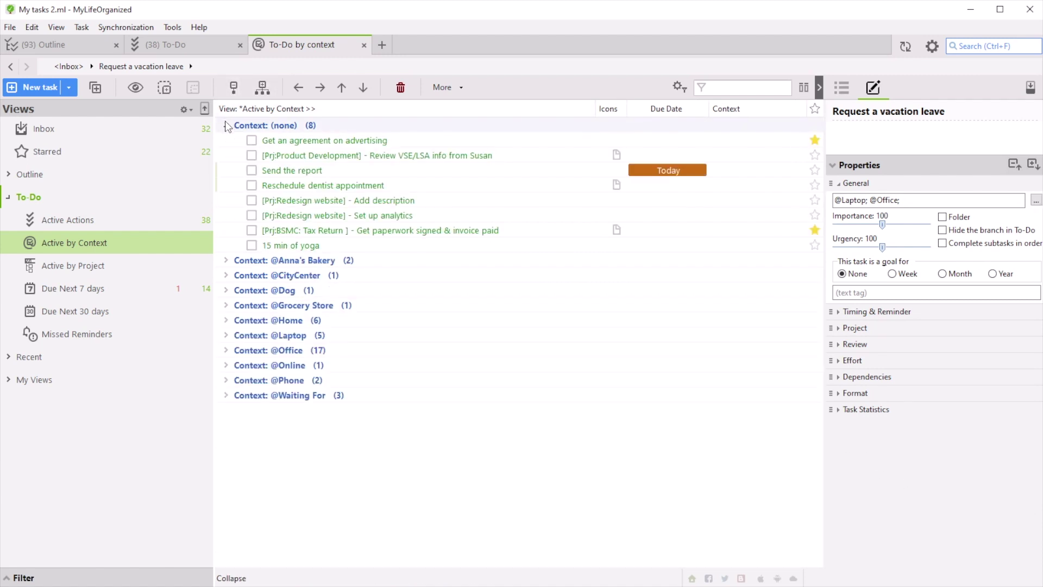
left_click(289, 186)
left_click_drag(289, 187, 304, 373)
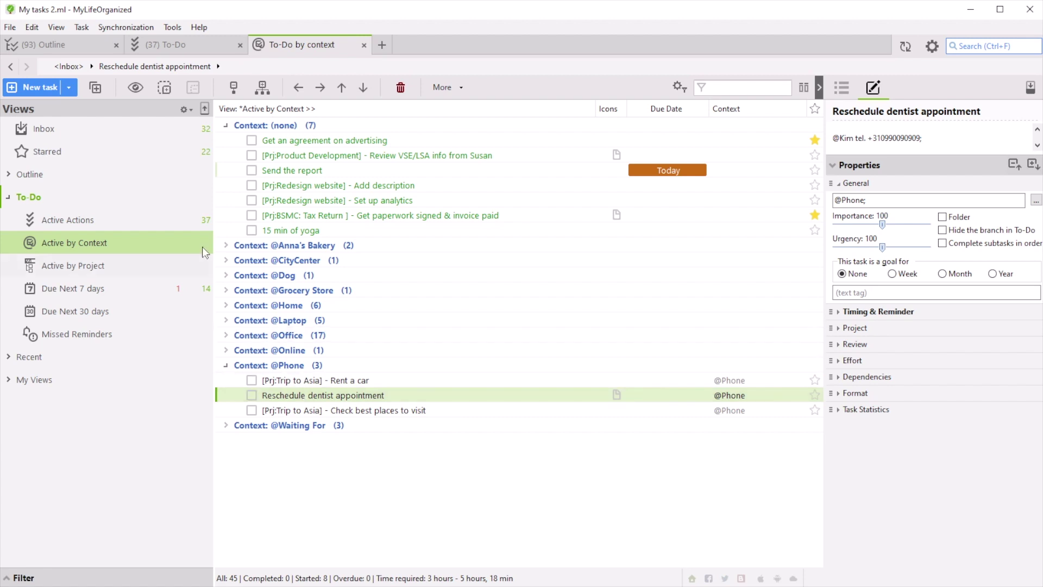
left_click(77, 44)
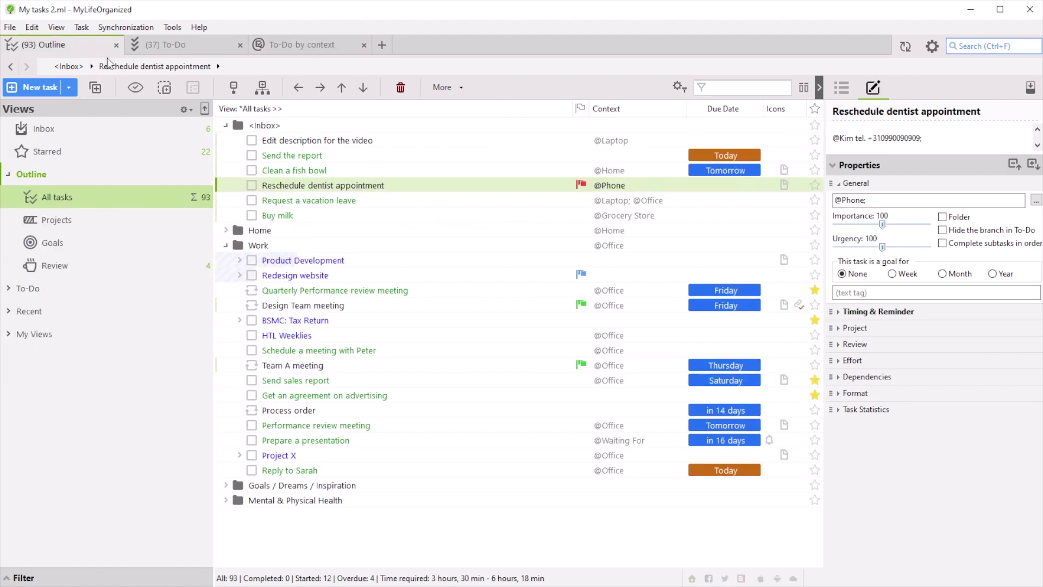
left_click_drag(291, 155, 270, 250)
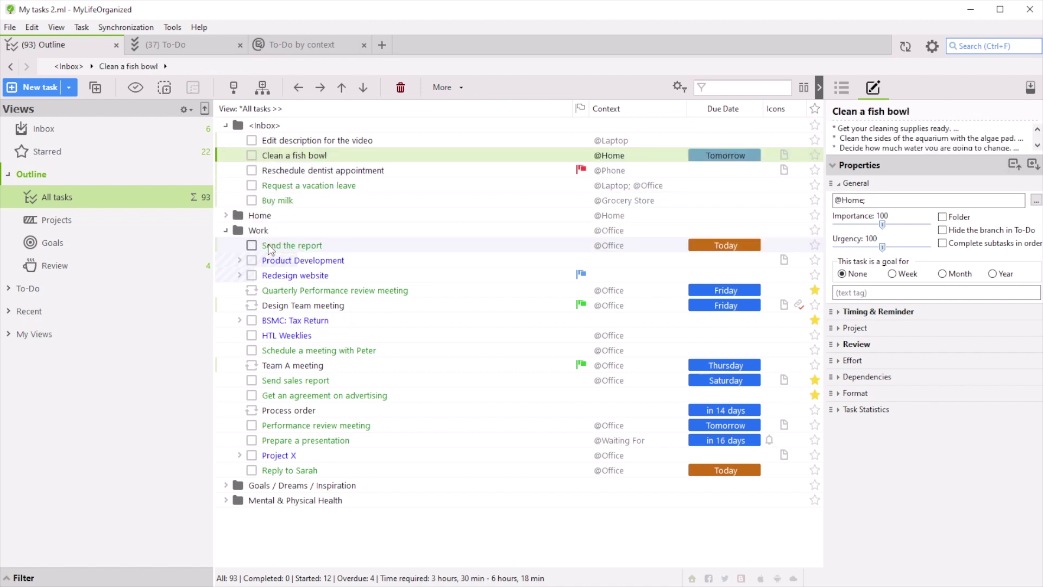
left_click(270, 248)
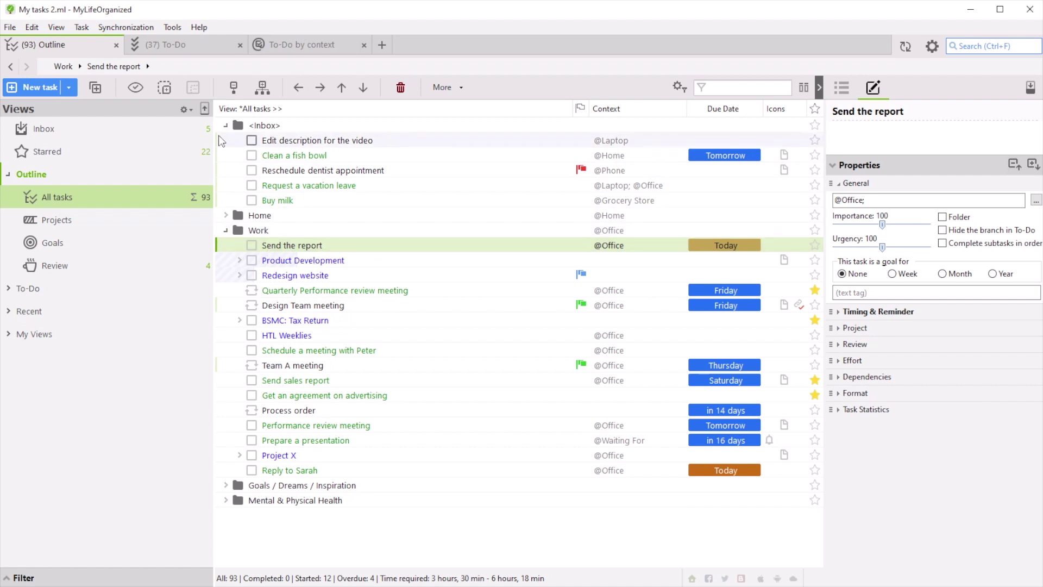
left_click(171, 27)
left_click(182, 46)
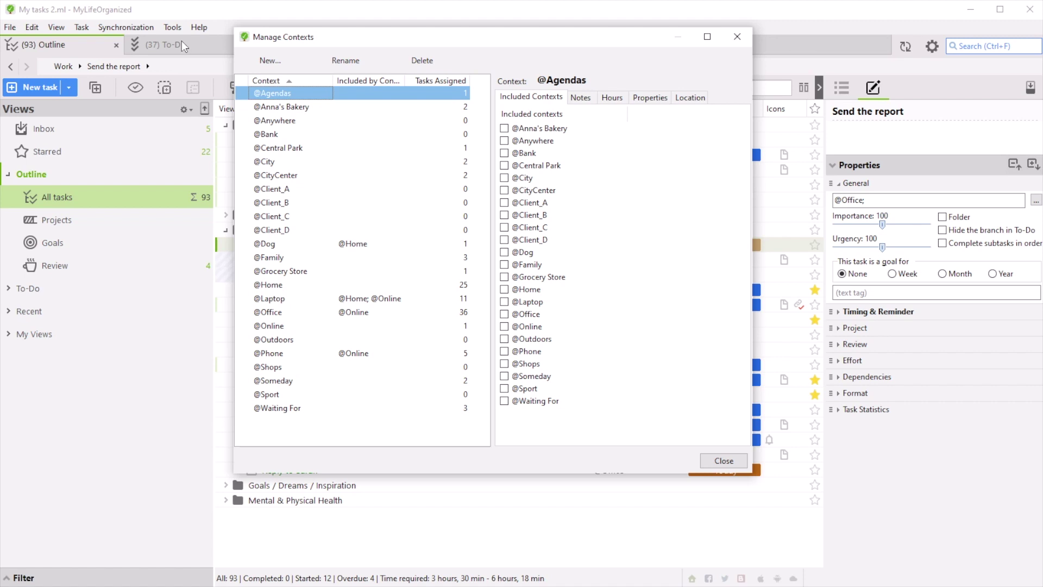
left_click(292, 312)
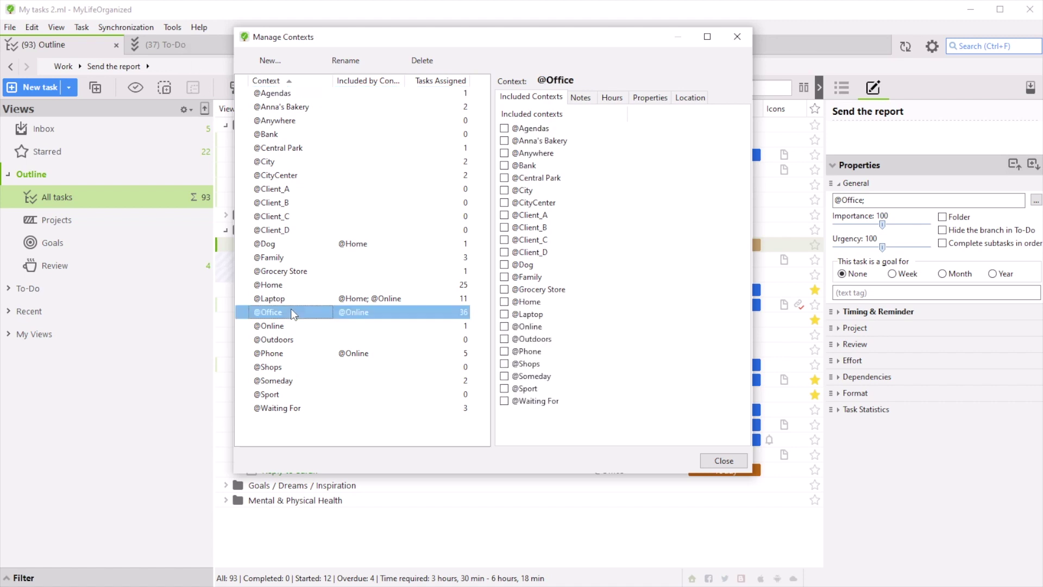
left_click(615, 98)
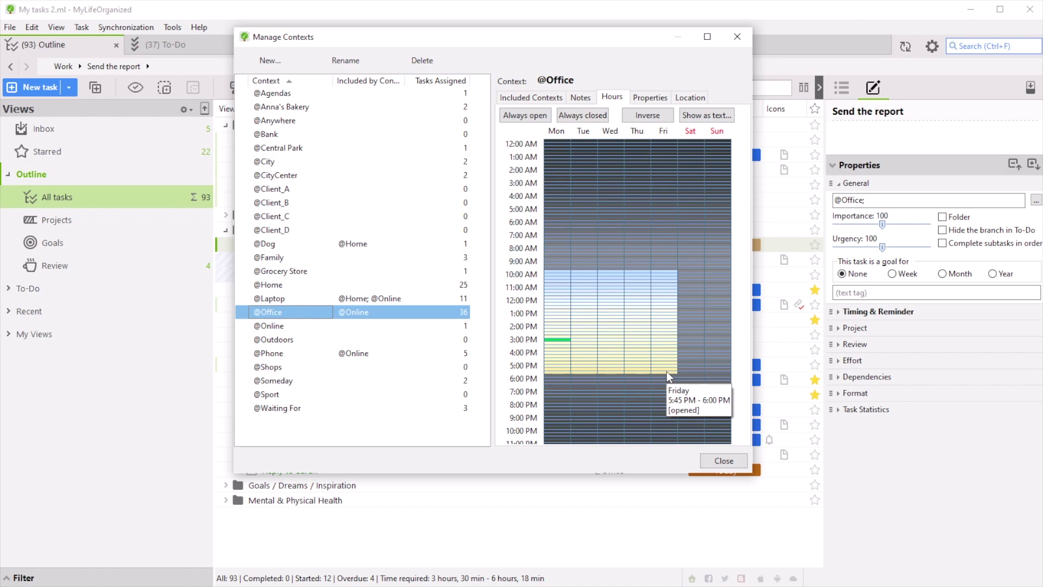
left_click(414, 285)
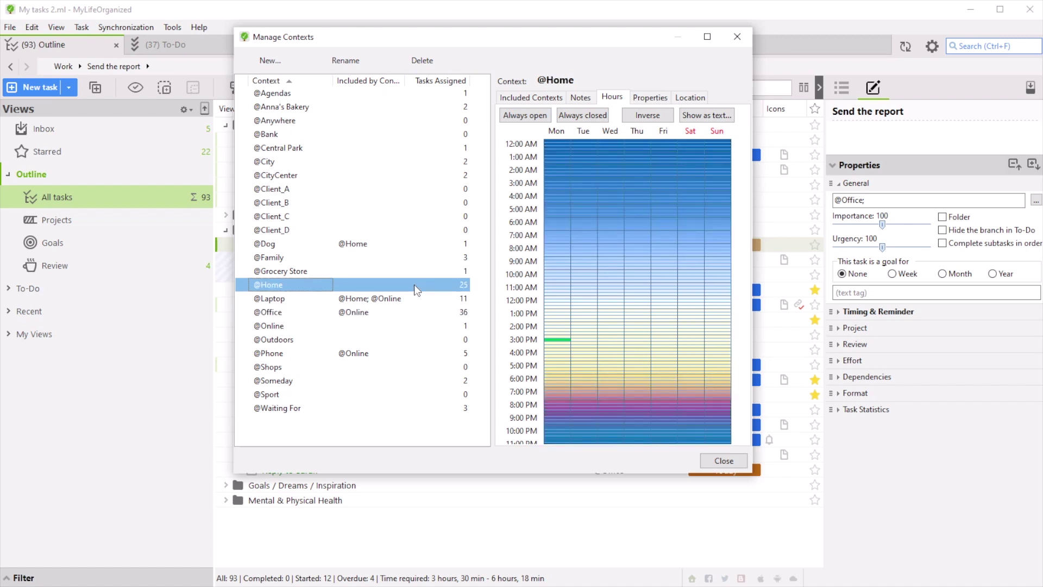
left_click_drag(549, 272, 669, 376)
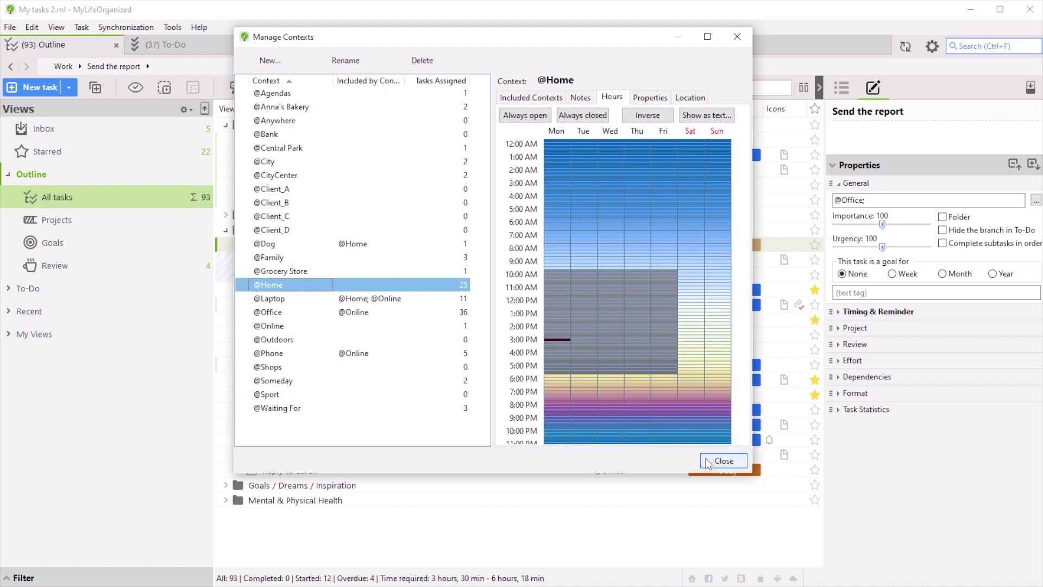
left_click(724, 461)
left_click(191, 46)
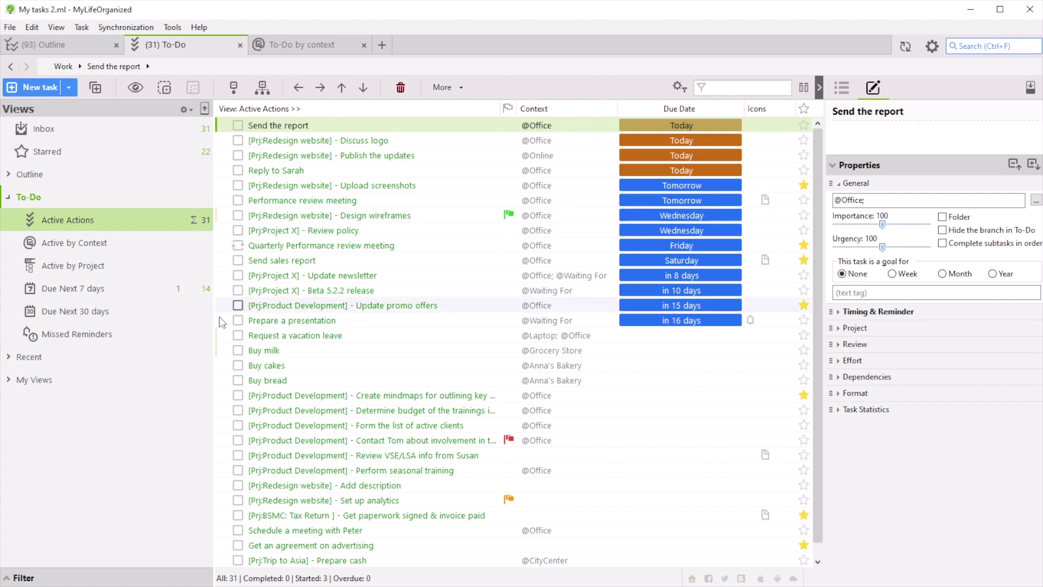
Step: Tick Include closed in the Active Actions context filter, growing the list to 45 tasks
left_click(82, 576)
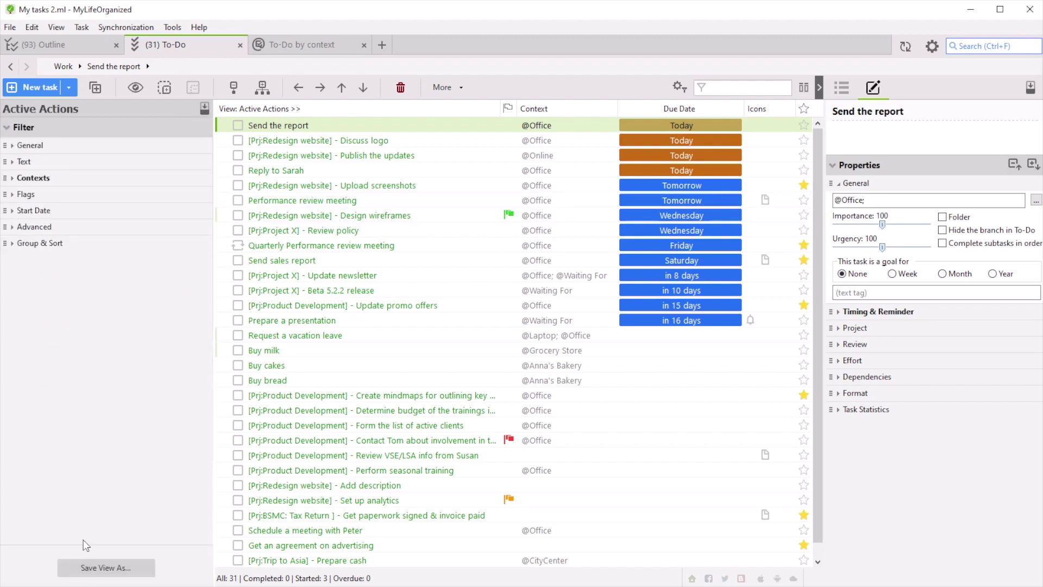
left_click(33, 178)
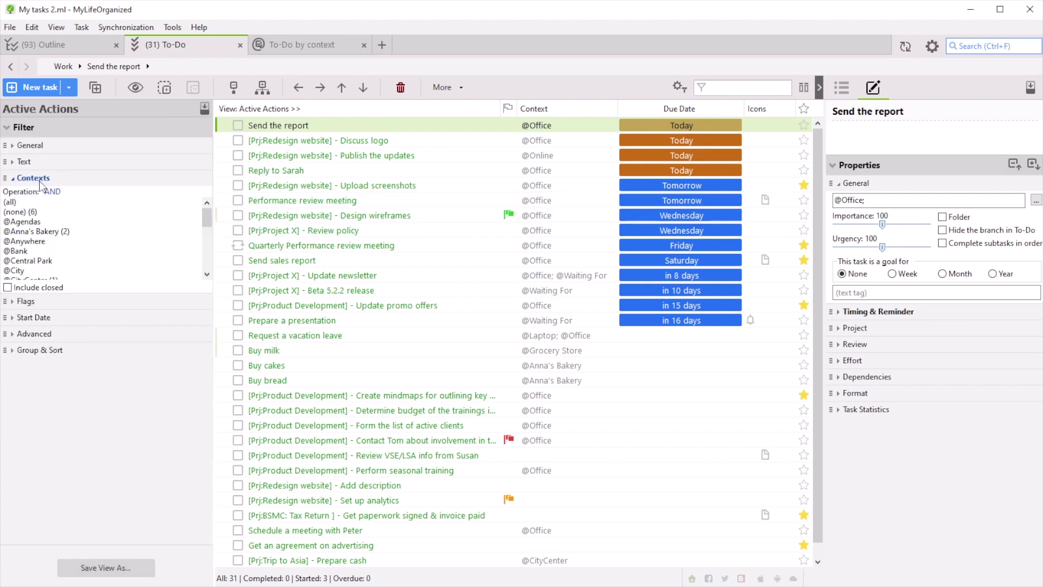
left_click(7, 288)
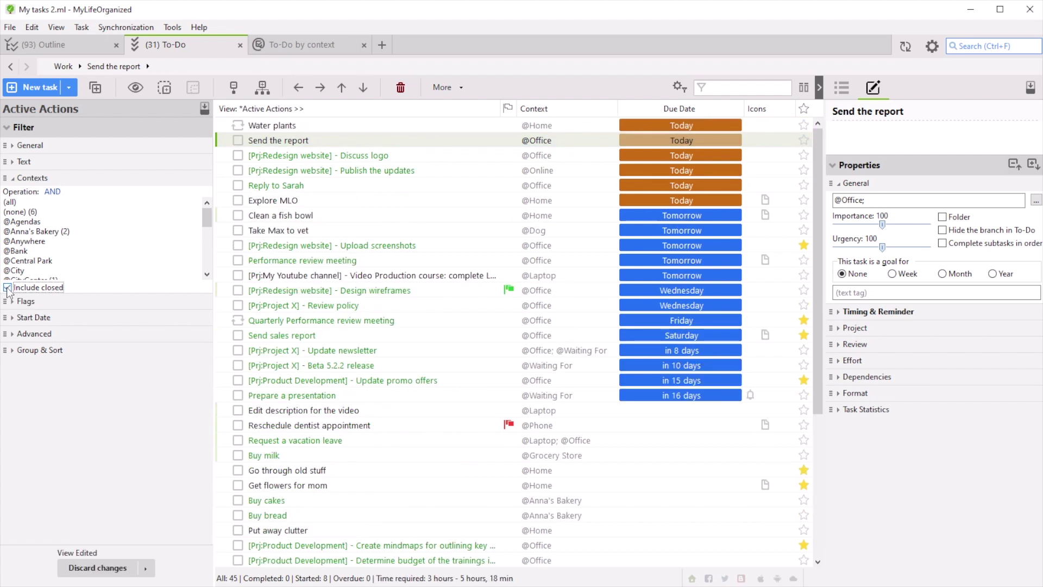
left_click(175, 29)
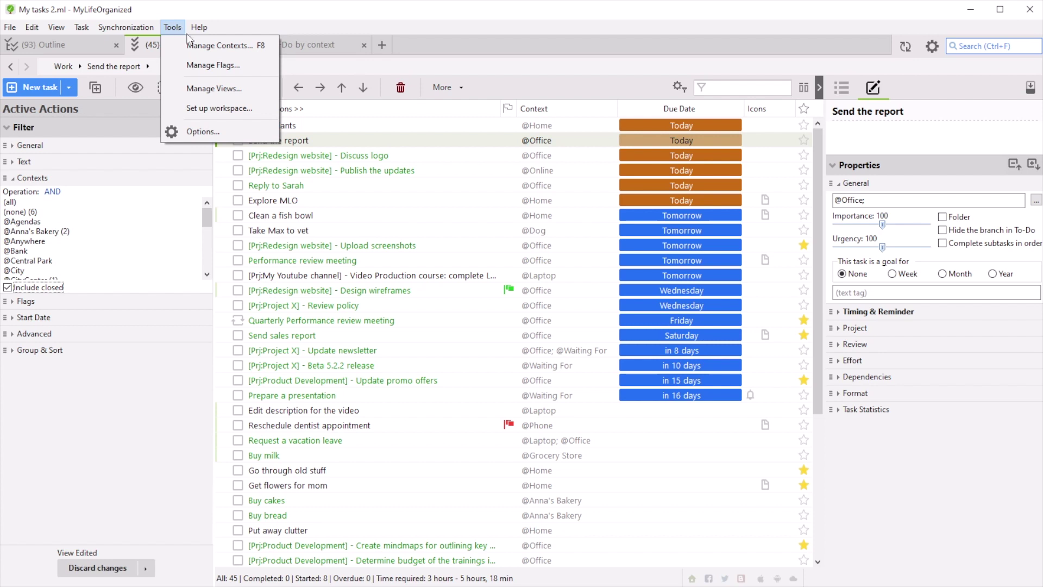
left_click(191, 43)
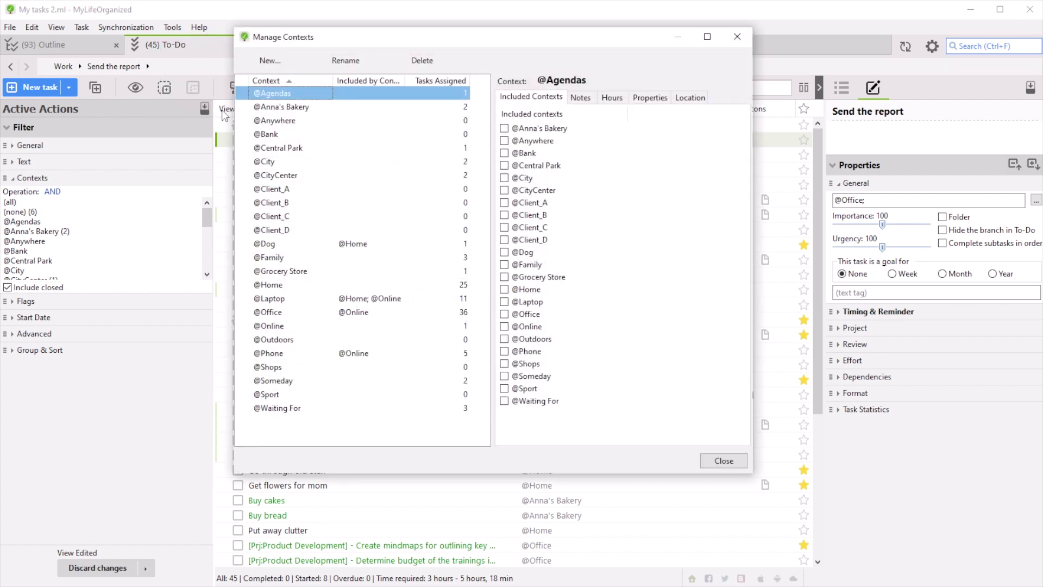
left_click(279, 328)
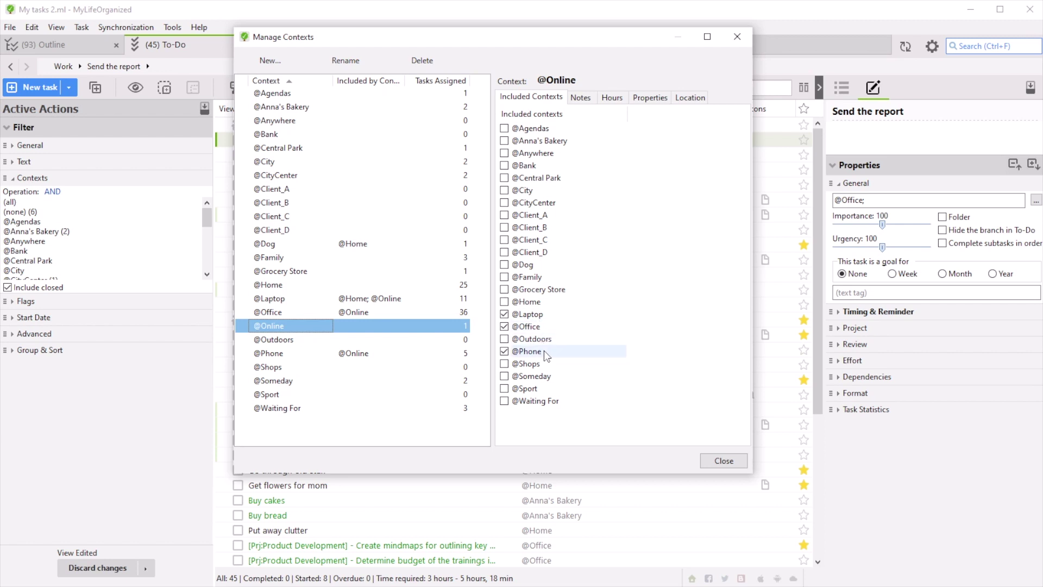
left_click(720, 460)
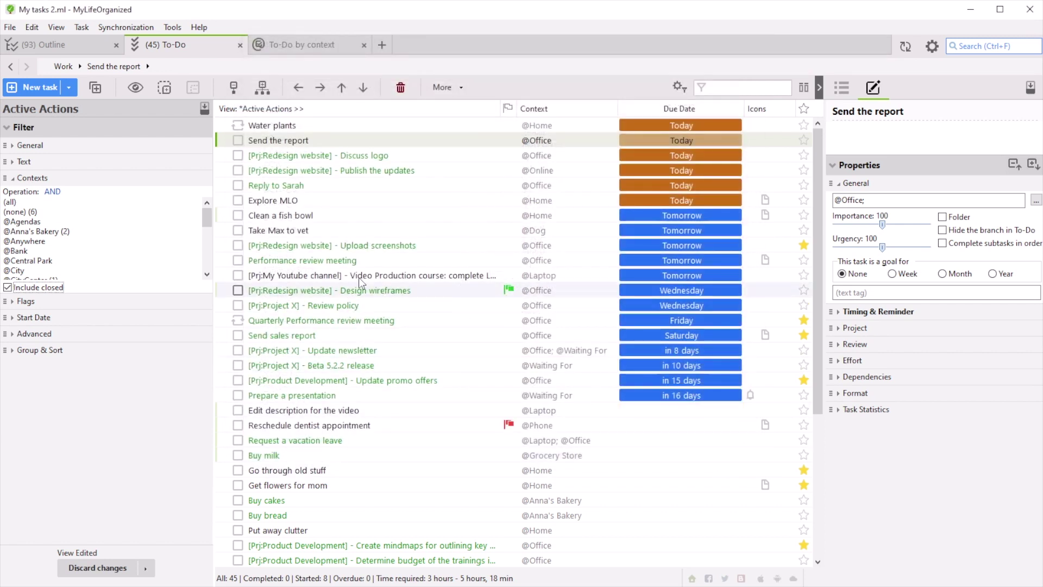
scroll(173, 232, "down", 5)
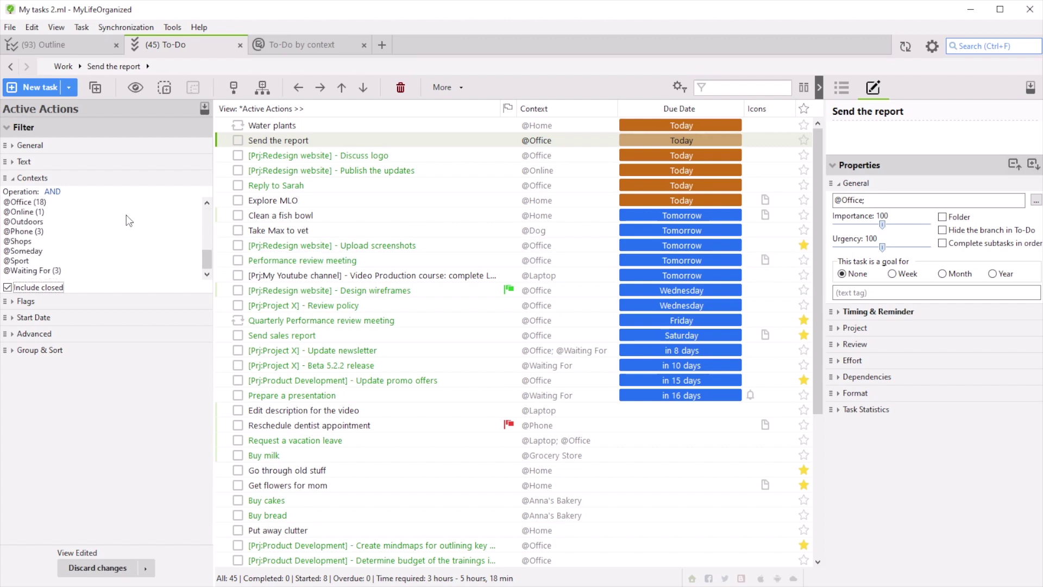
left_click(32, 212)
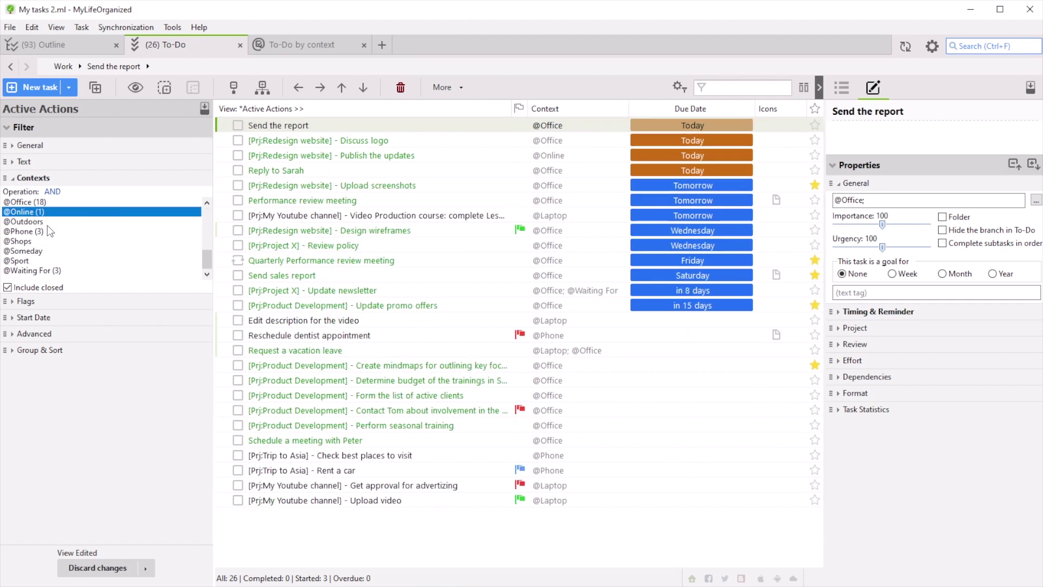
left_click(9, 287)
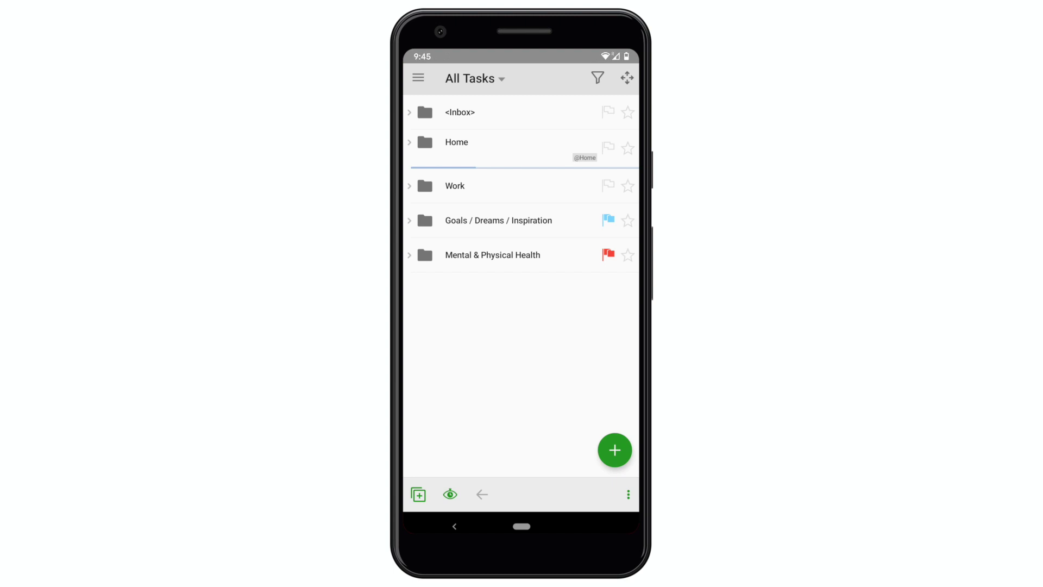
left_click(418, 77)
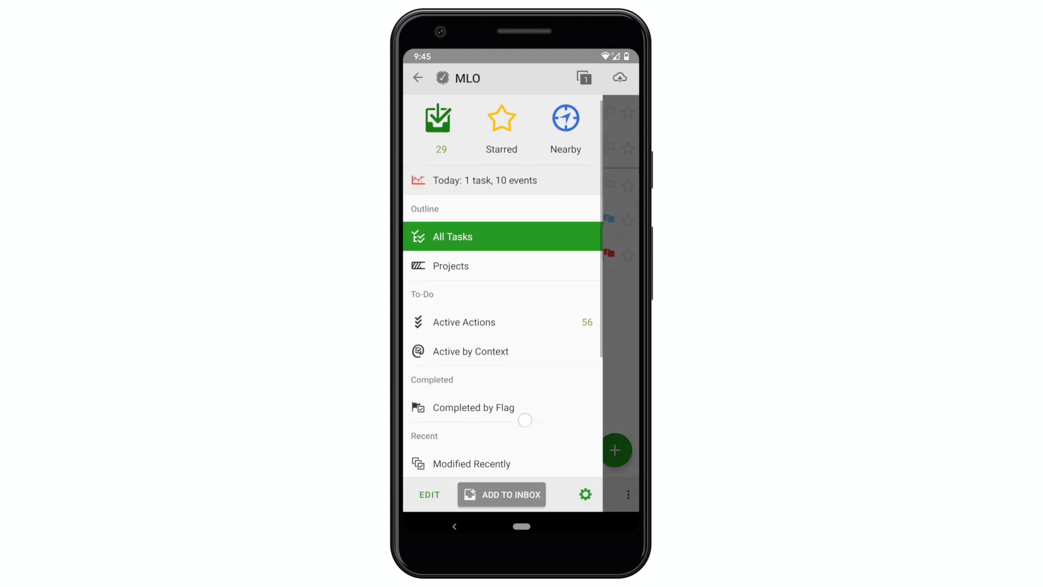
left_click_drag(524, 419, 538, 286)
left_click(499, 413)
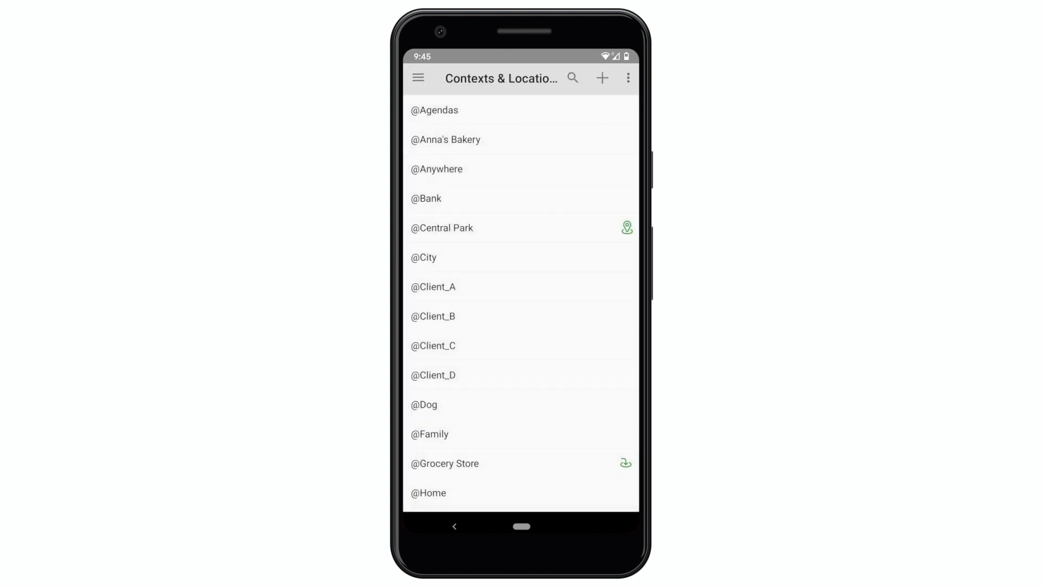
left_click(517, 142)
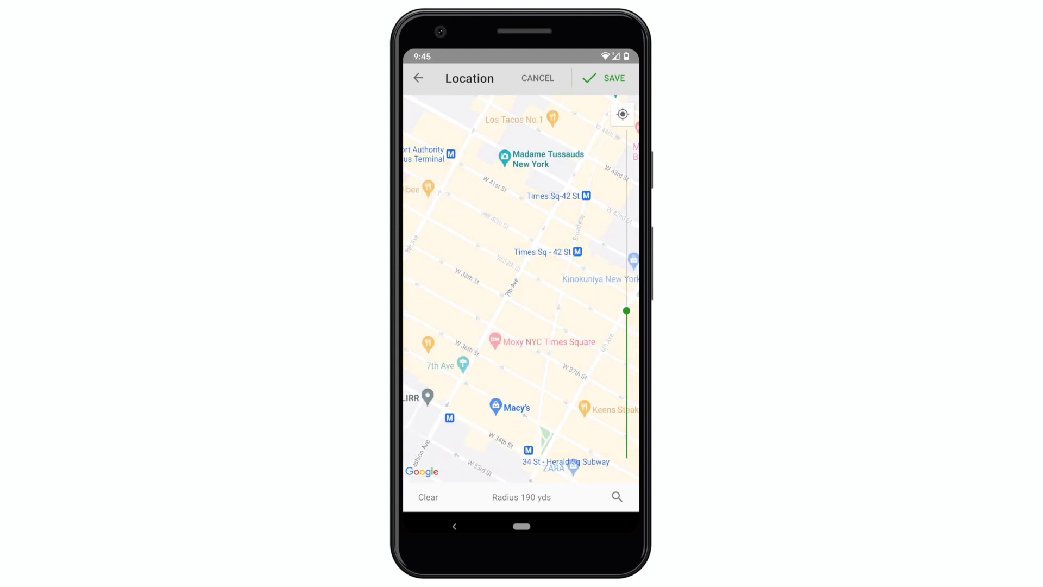
left_click(496, 217)
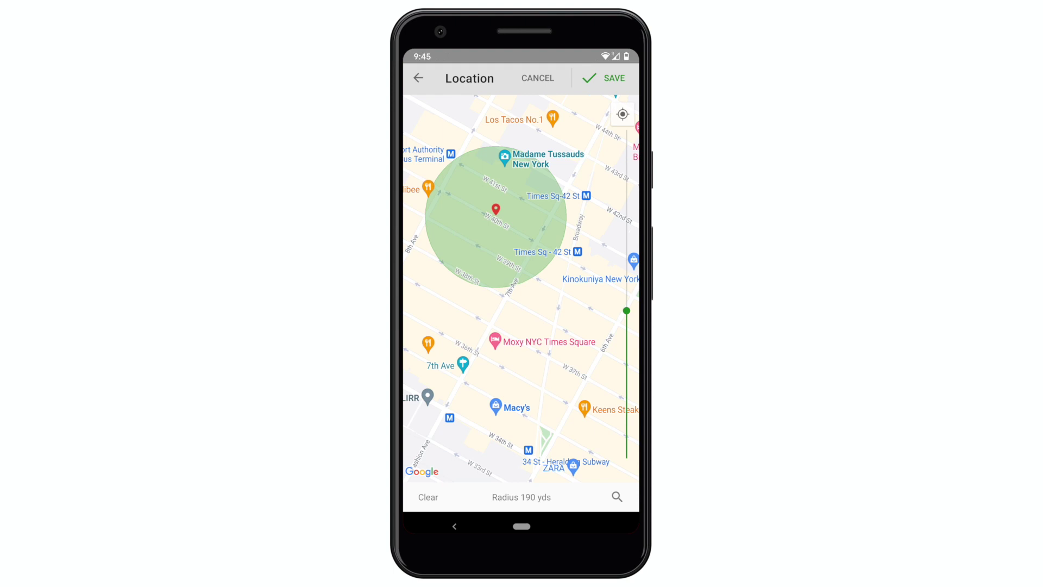
left_click_drag(626, 311, 626, 340)
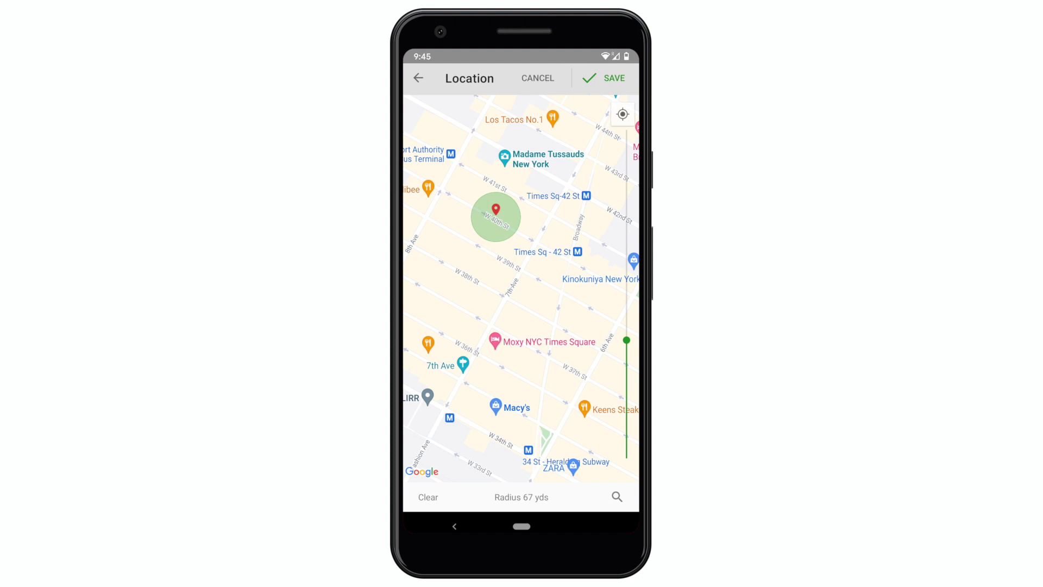
left_click(604, 78)
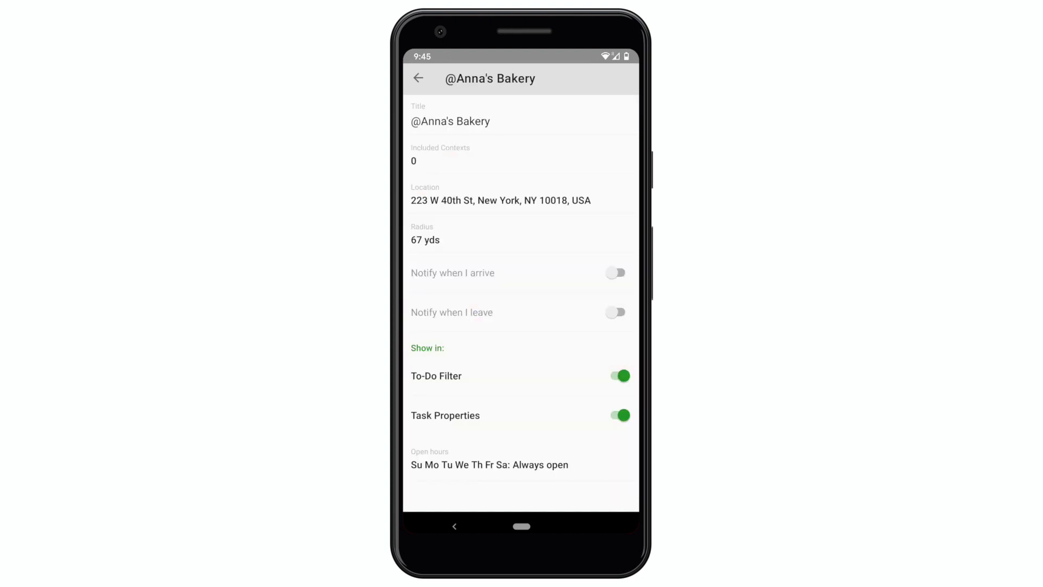
left_click(615, 273)
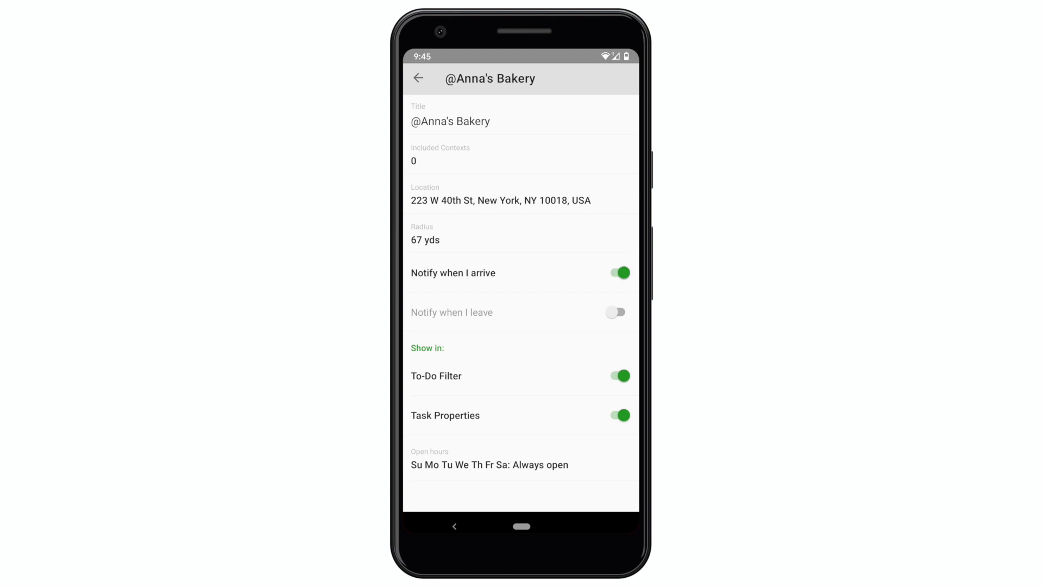
left_click(521, 526)
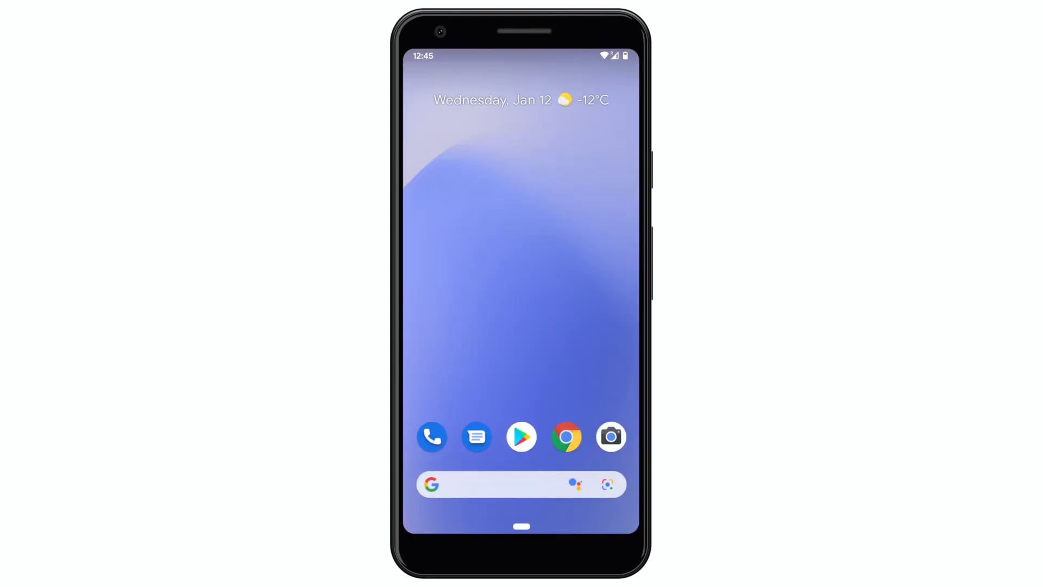